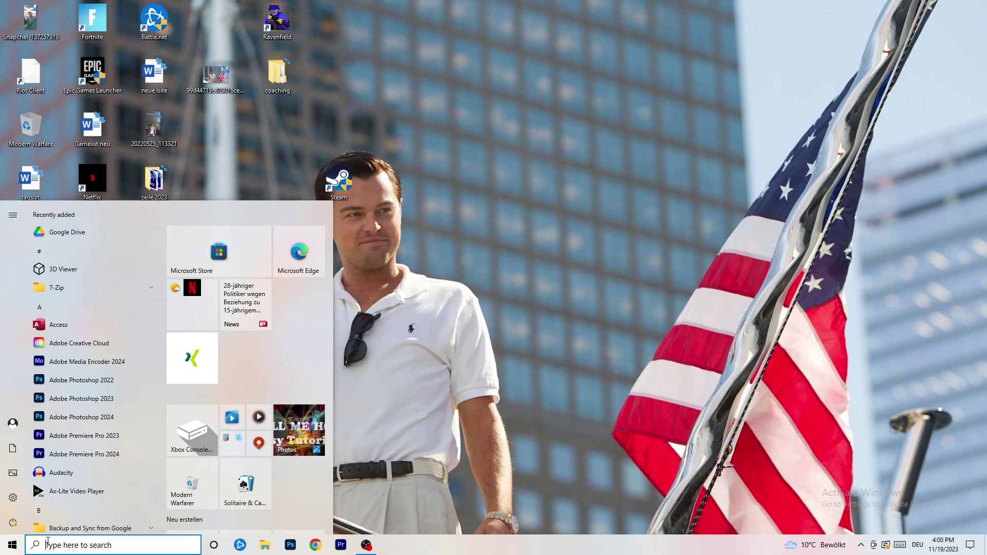
- Check the Xbox Game Bar page in the Gaming section of Windows Settings and go on to the Captures page
{"action": "left_click", "coordinate": [13, 497]}
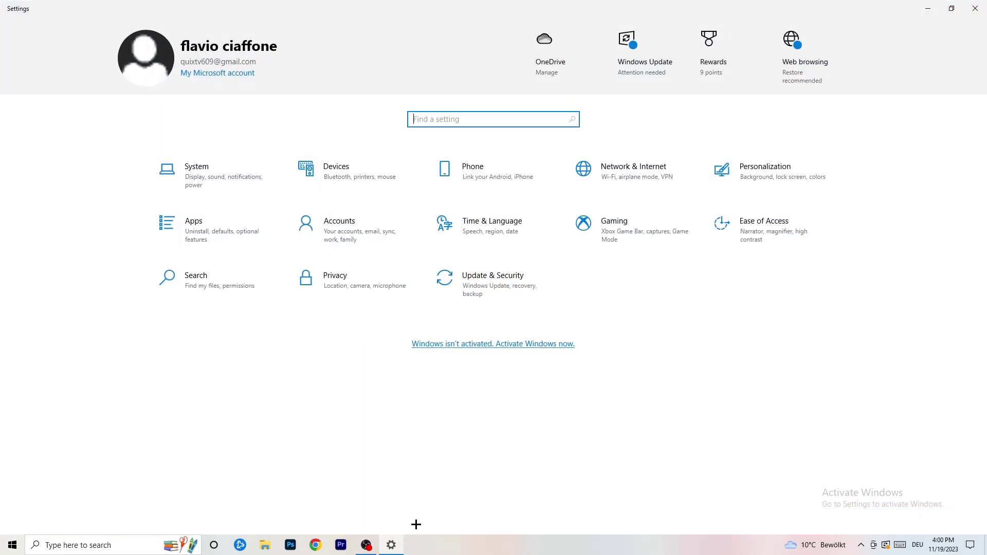
{"action": "left_click", "coordinate": [637, 235]}
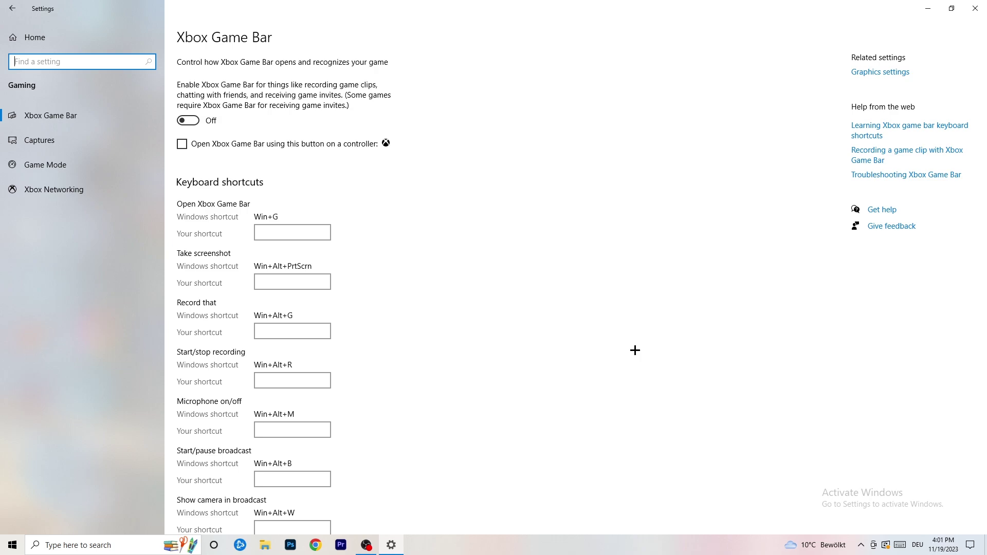
{"action": "left_click", "coordinate": [82, 142]}
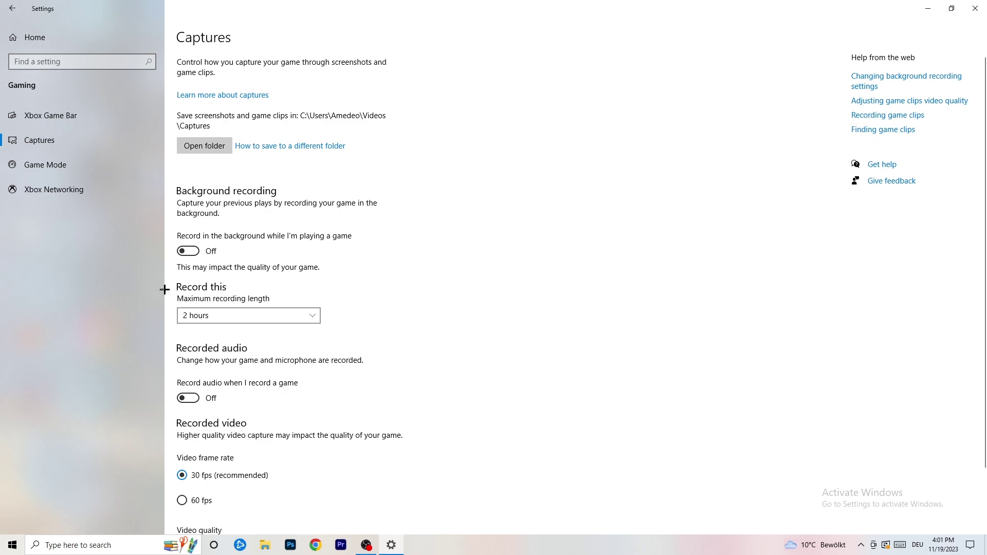
- Review the maximum recording length choices and the recorded audio and video options for game captures
{"action": "left_click", "coordinate": [240, 317]}
{"action": "left_click", "coordinate": [274, 319]}
{"action": "left_click", "coordinate": [293, 310]}
{"action": "left_click", "coordinate": [376, 267]}
{"action": "scroll", "coordinate": [337, 388], "scroll_direction": "down", "scroll_amount": 2}
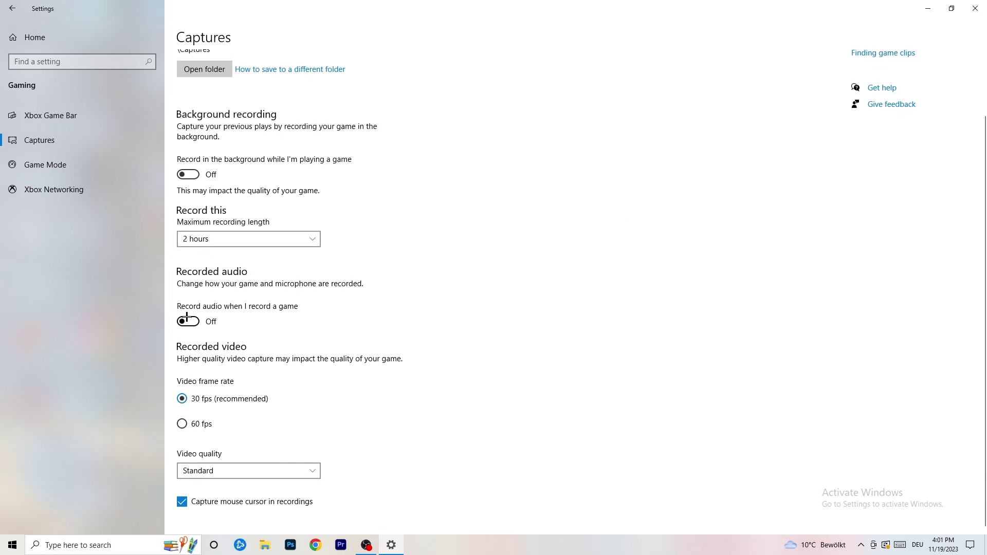
- Check the Game Mode switch and close Settings
{"action": "left_click", "coordinate": [71, 163]}
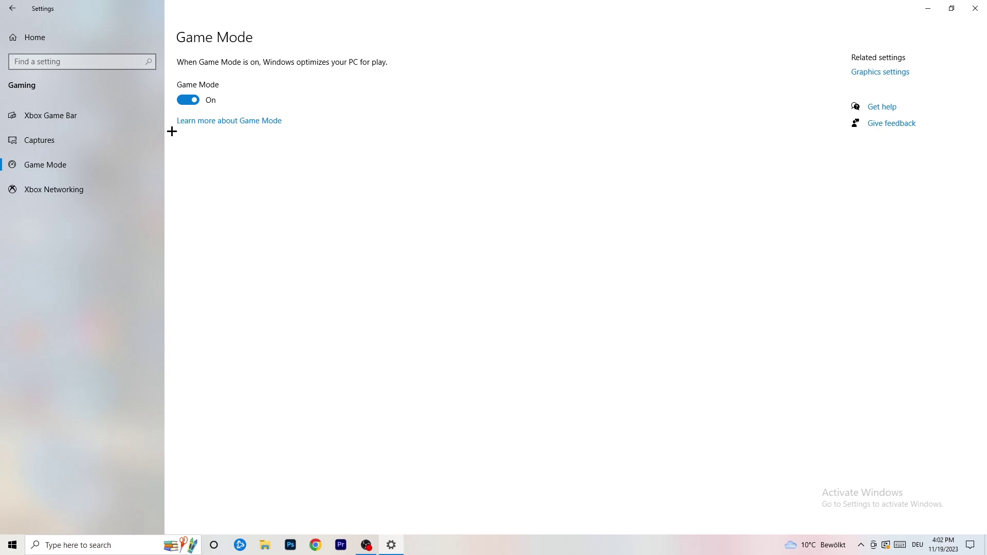
{"action": "left_click", "coordinate": [975, 8]}
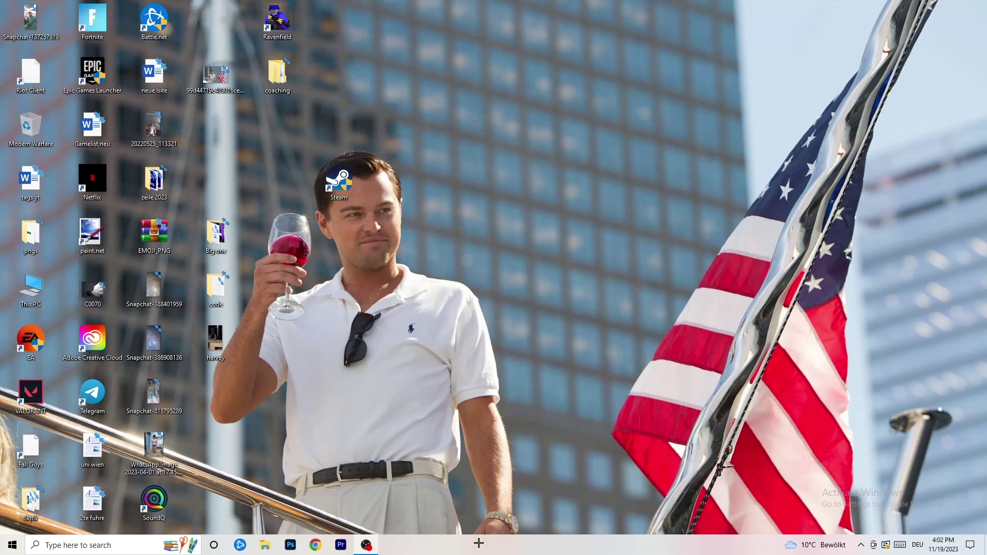
{"action": "left_click_drag", "start_coordinate": [536, 513], "coordinate": [345, 481]}
- Open Task Manager and sort the running processes by CPU usage and by GPU usage
{"action": "right_click", "coordinate": [476, 546]}
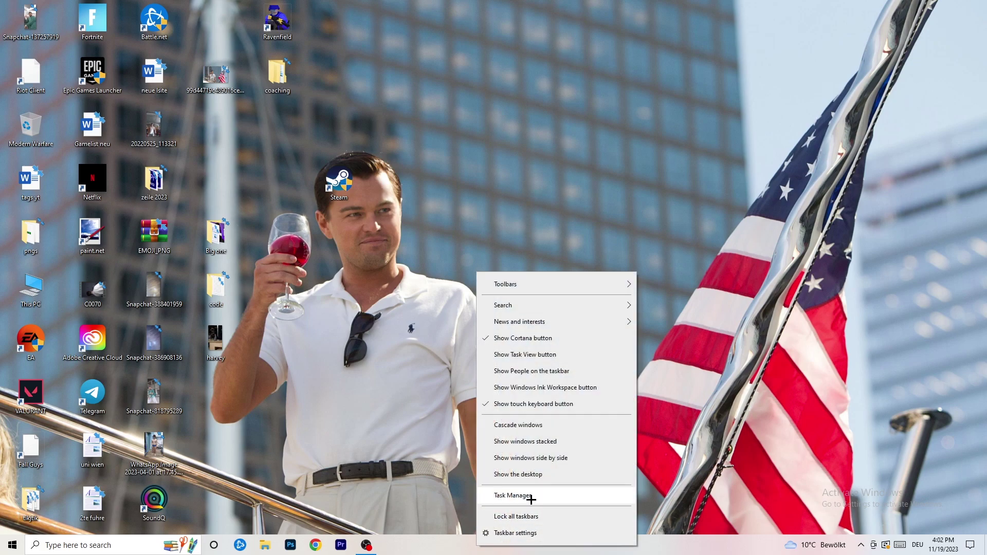
{"action": "left_click", "coordinate": [514, 496]}
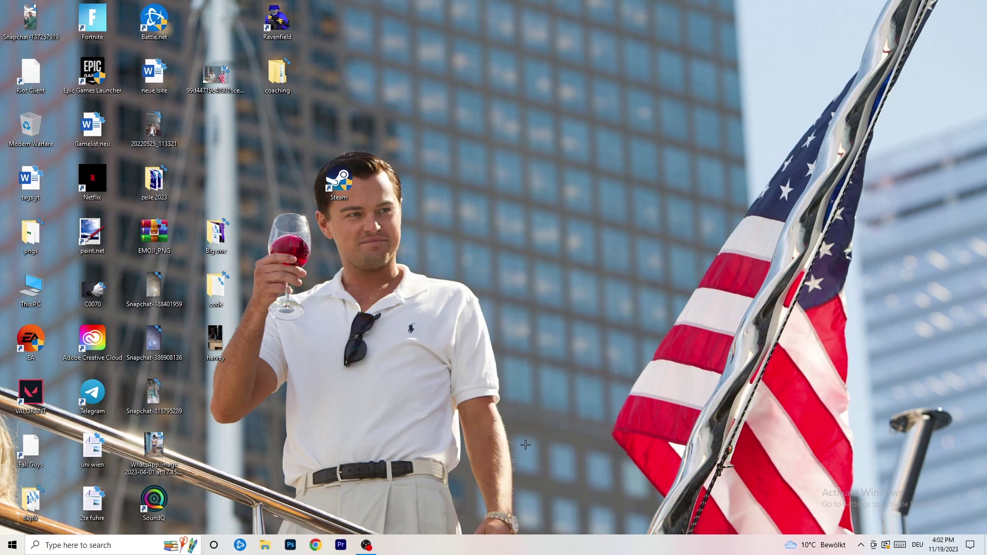
{"action": "left_click", "coordinate": [570, 25]}
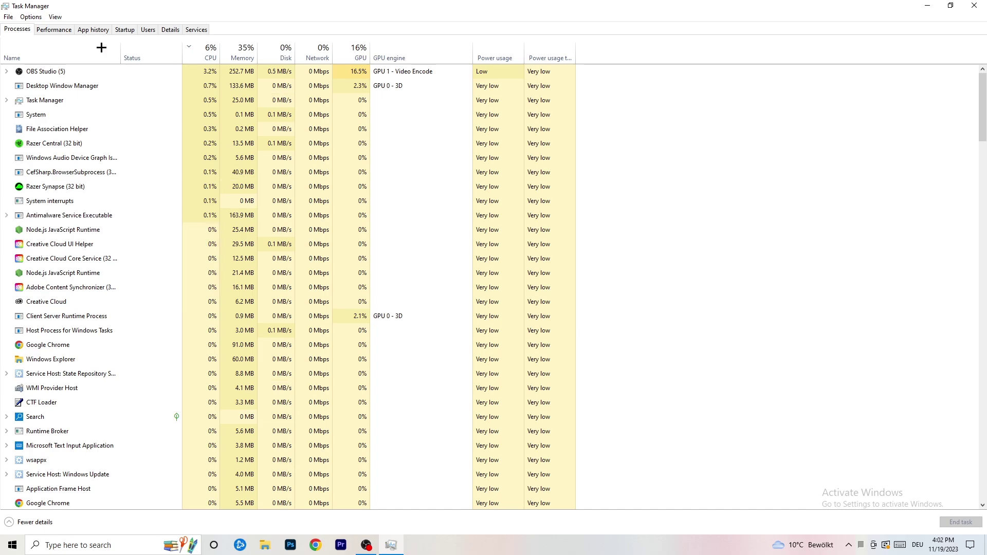
{"action": "left_click", "coordinate": [210, 49]}
{"action": "left_click", "coordinate": [348, 52]}
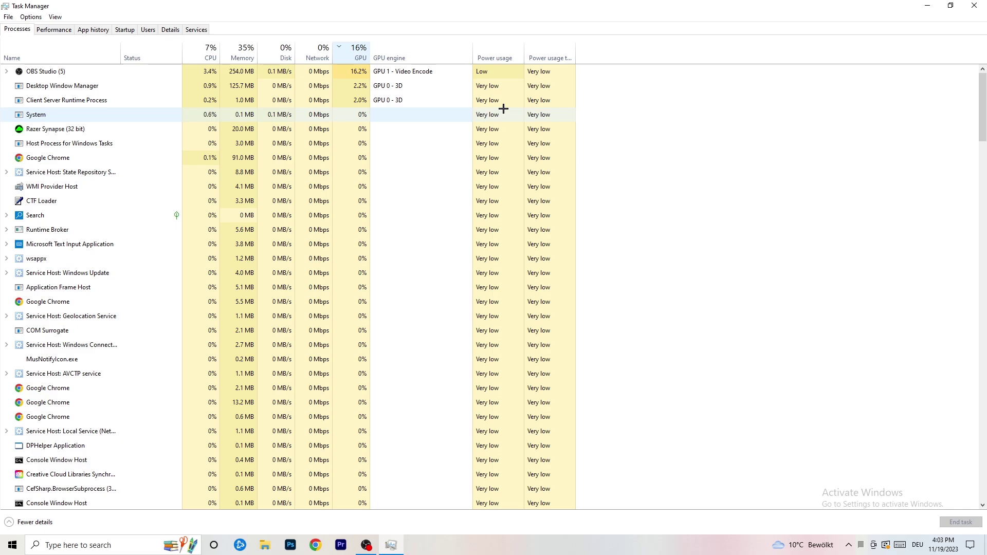
- Look at the actions available for the OBS Studio process and sort the processes by CPU usage
{"action": "right_click", "coordinate": [359, 74]}
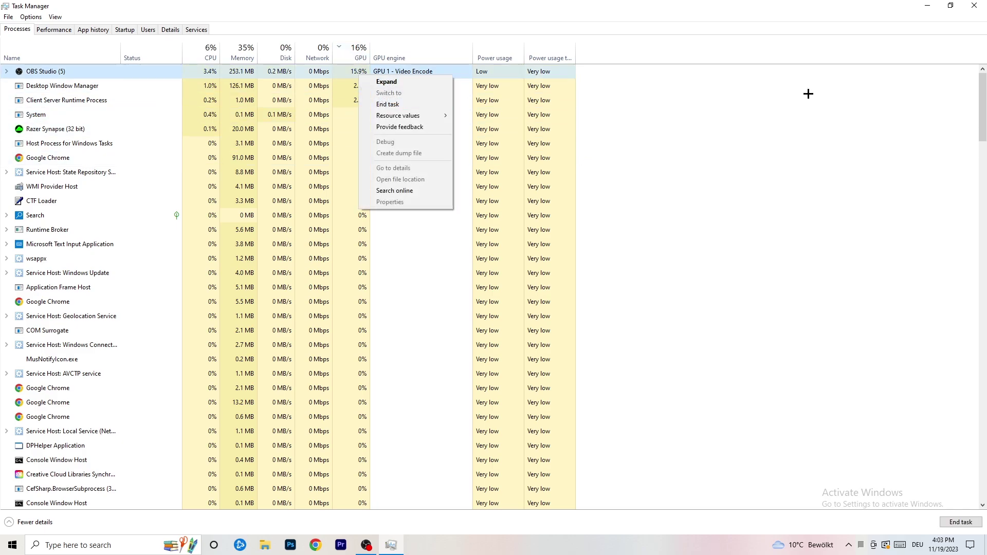
{"action": "left_click", "coordinate": [767, 108]}
{"action": "left_click", "coordinate": [208, 52]}
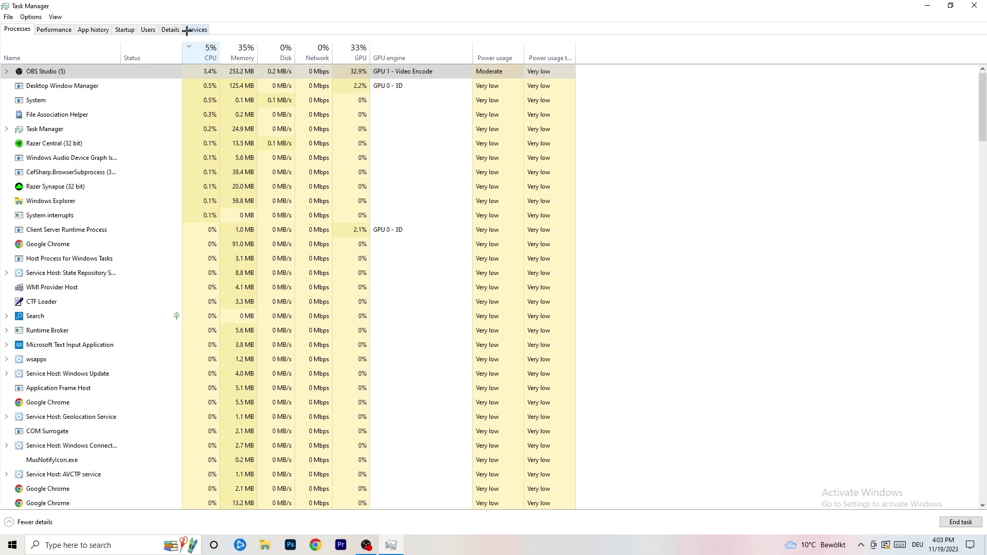
- Find a Creative Cloud UI Helper process in the detailed process list and show its priority choices
{"action": "left_click", "coordinate": [162, 31]}
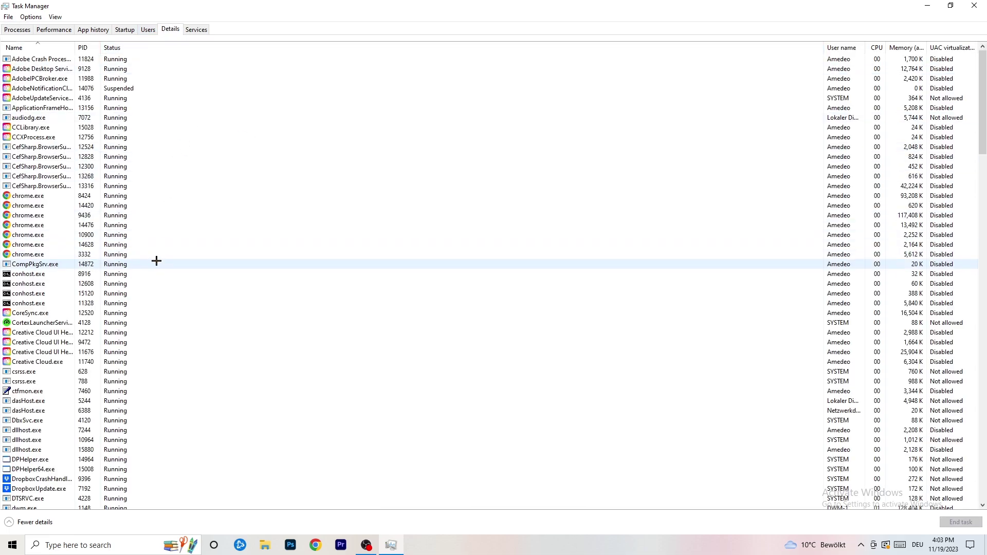
{"action": "scroll", "coordinate": [152, 262], "scroll_direction": "down", "scroll_amount": 10}
{"action": "scroll", "coordinate": [151, 254], "scroll_direction": "up", "scroll_amount": 10}
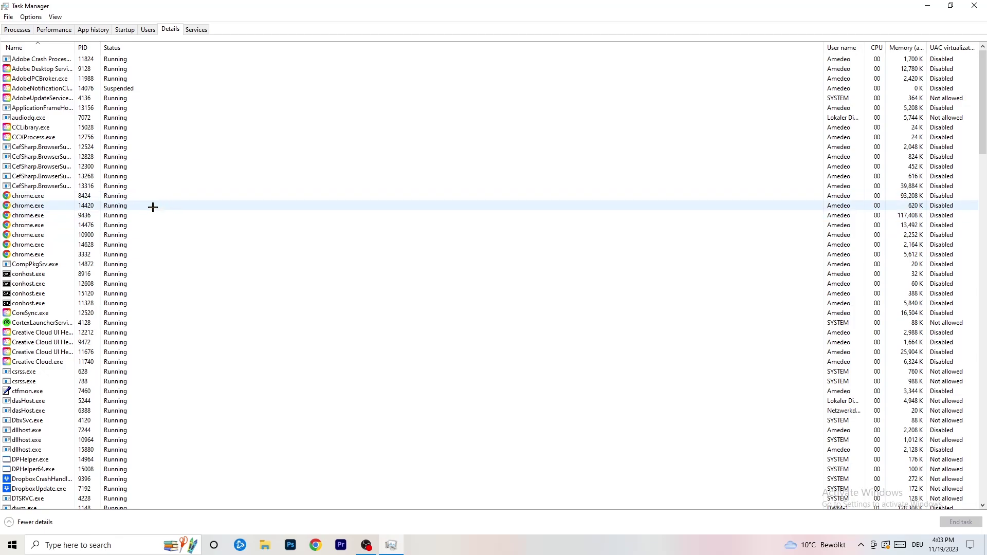
{"action": "scroll", "coordinate": [66, 268], "scroll_direction": "down", "scroll_amount": 3}
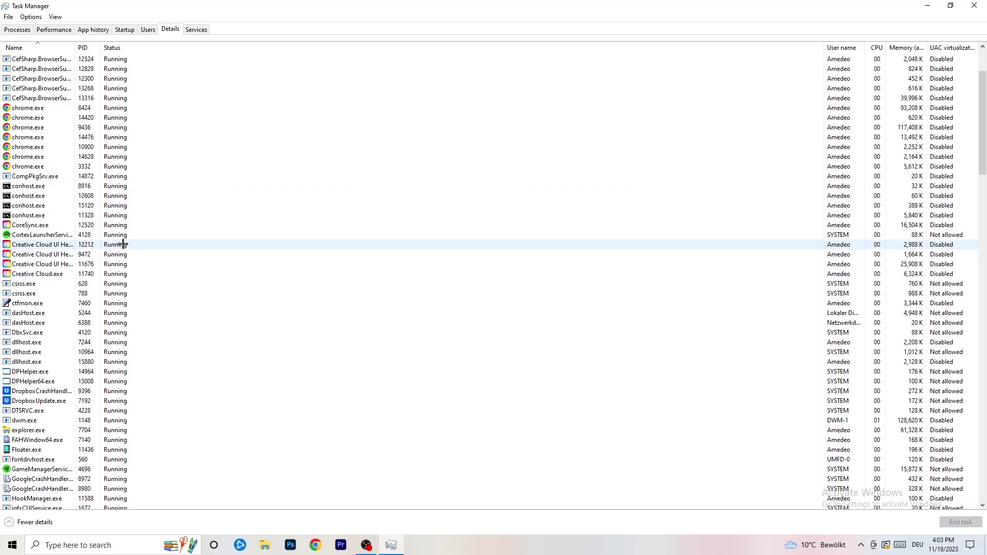
{"action": "right_click", "coordinate": [41, 264]}
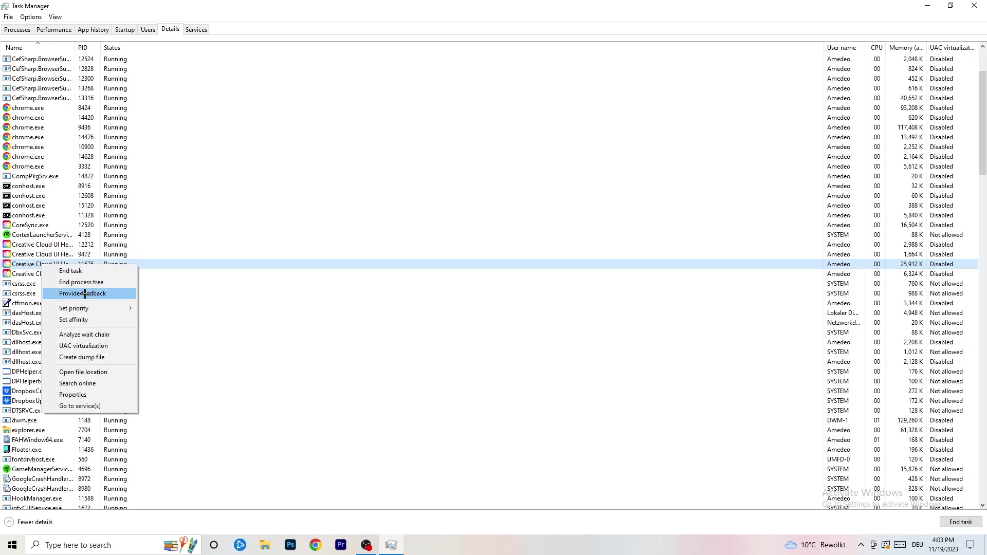
{"action": "mouse_move", "coordinate": [82, 309]}
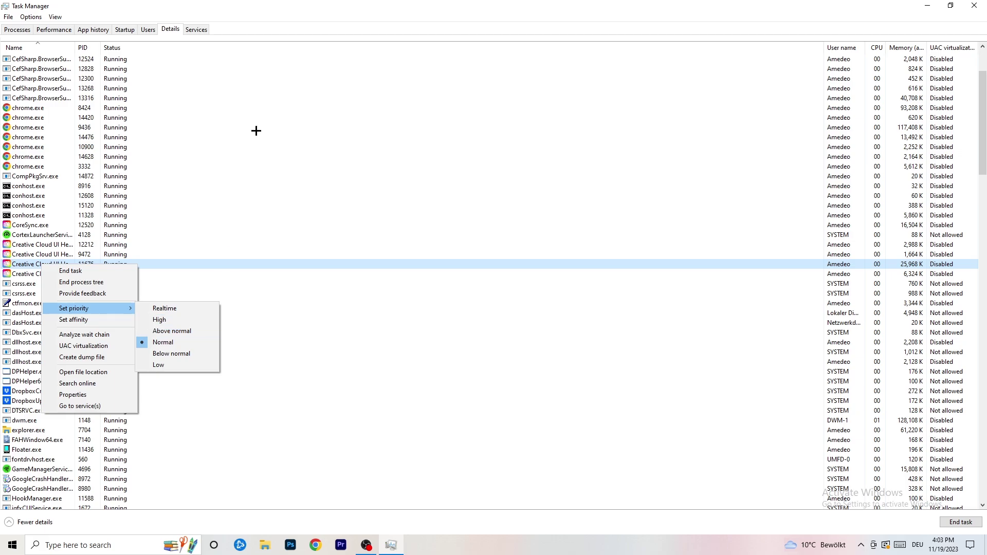
- Review the startup apps and the actions available for DT_Startup, and close Task Manager
{"action": "left_click", "coordinate": [125, 29]}
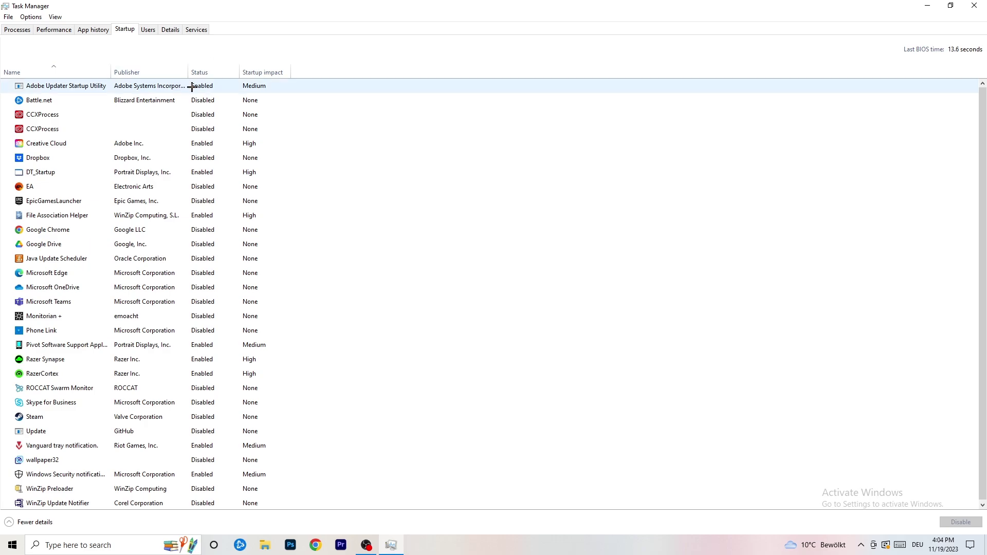
{"action": "right_click", "coordinate": [224, 169]}
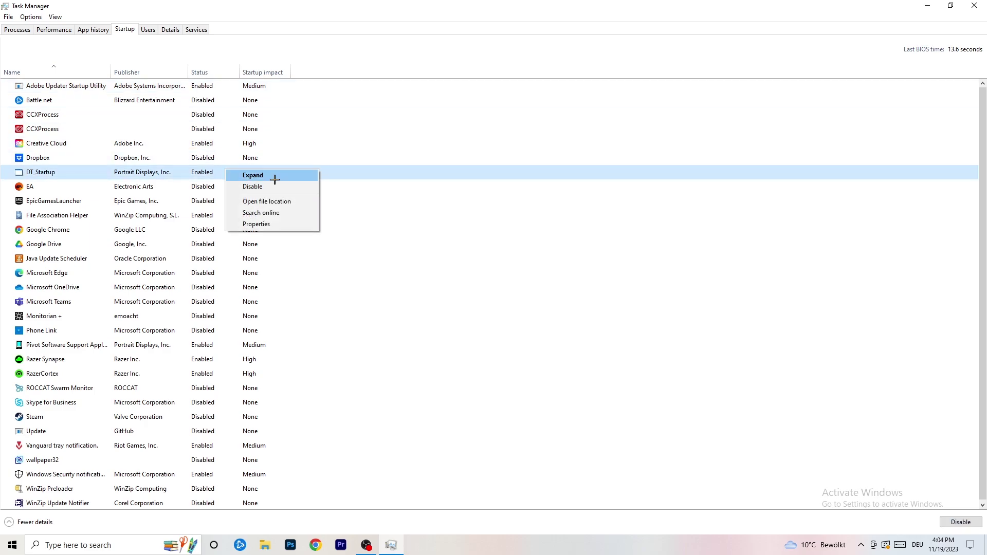
{"action": "left_click", "coordinate": [727, 3]}
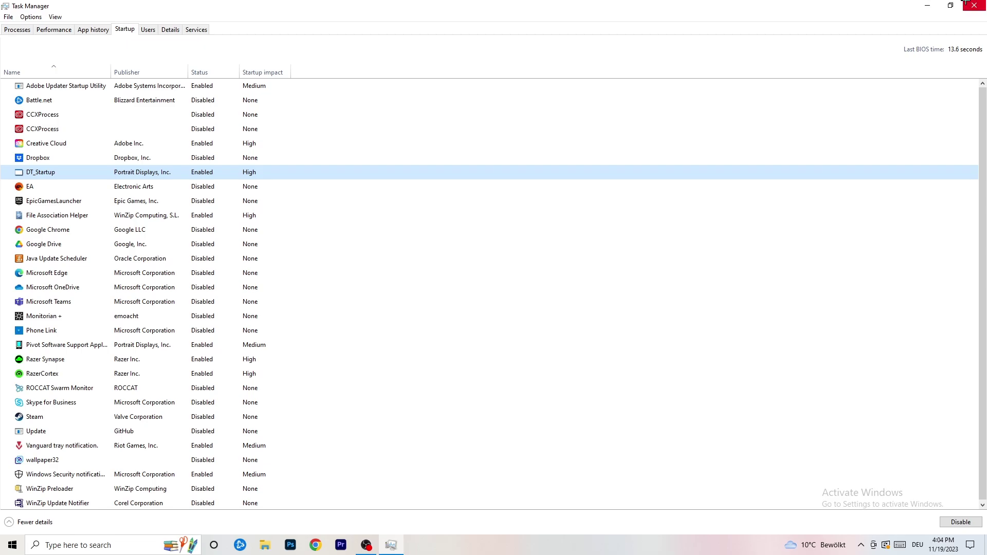
{"action": "left_click", "coordinate": [973, 6]}
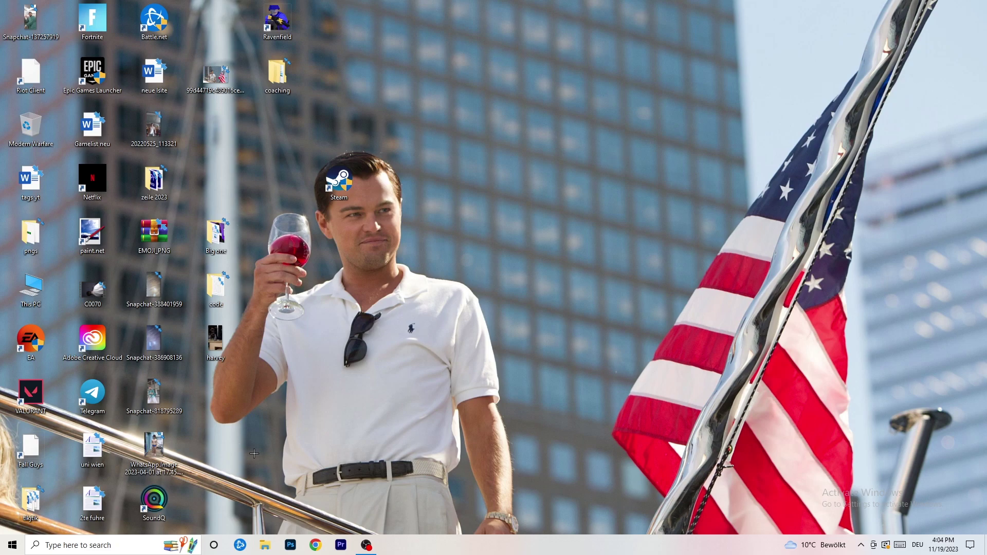
- Open the Display page of the System settings and review the text and app scaling choices and the resolution
{"action": "left_click", "coordinate": [7, 548]}
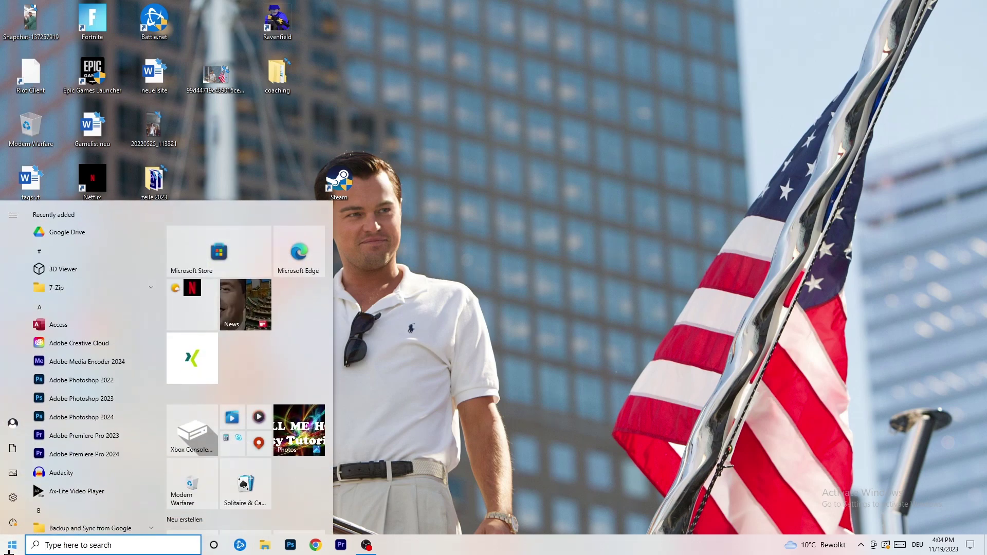
{"action": "left_click", "coordinate": [10, 504]}
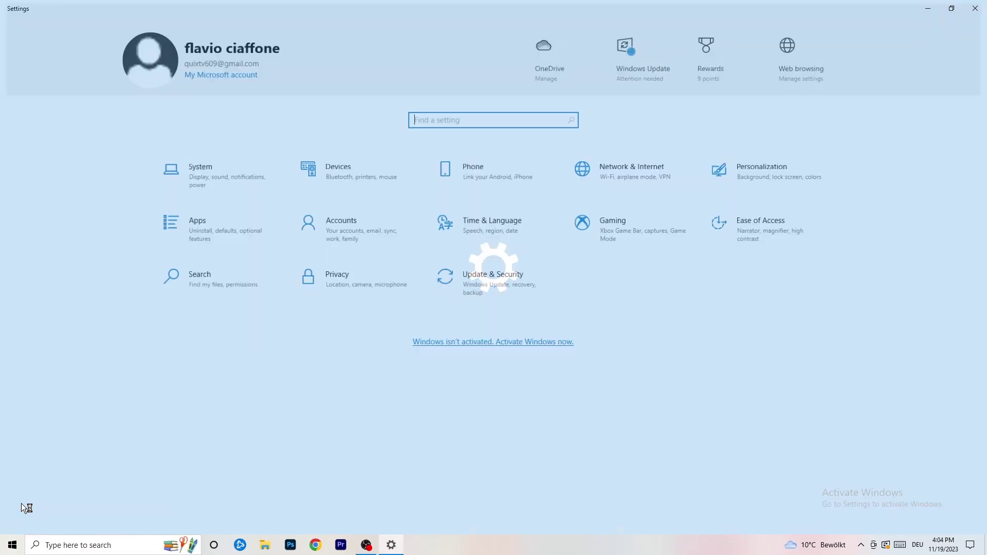
{"action": "left_click", "coordinate": [232, 166]}
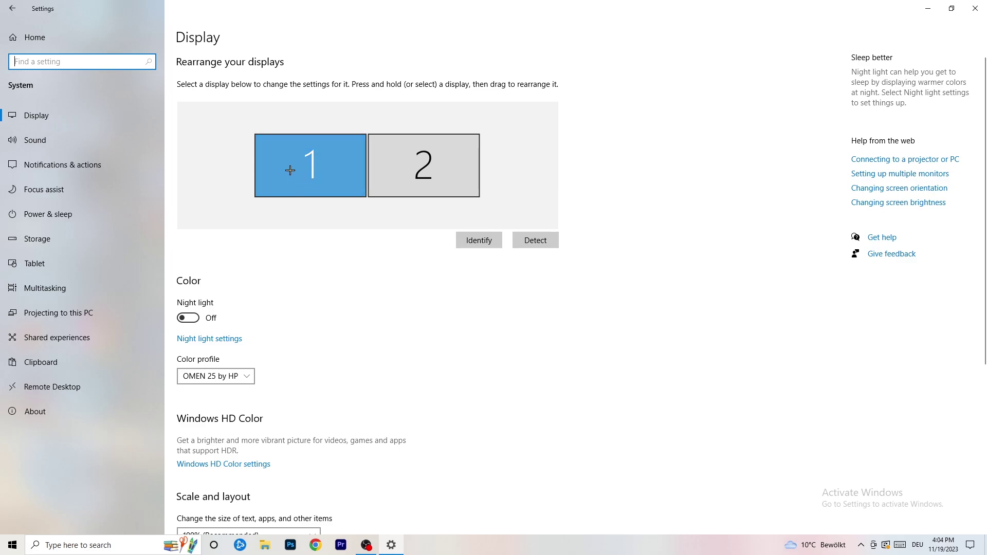
{"action": "scroll", "coordinate": [355, 188], "scroll_direction": "down", "scroll_amount": 5}
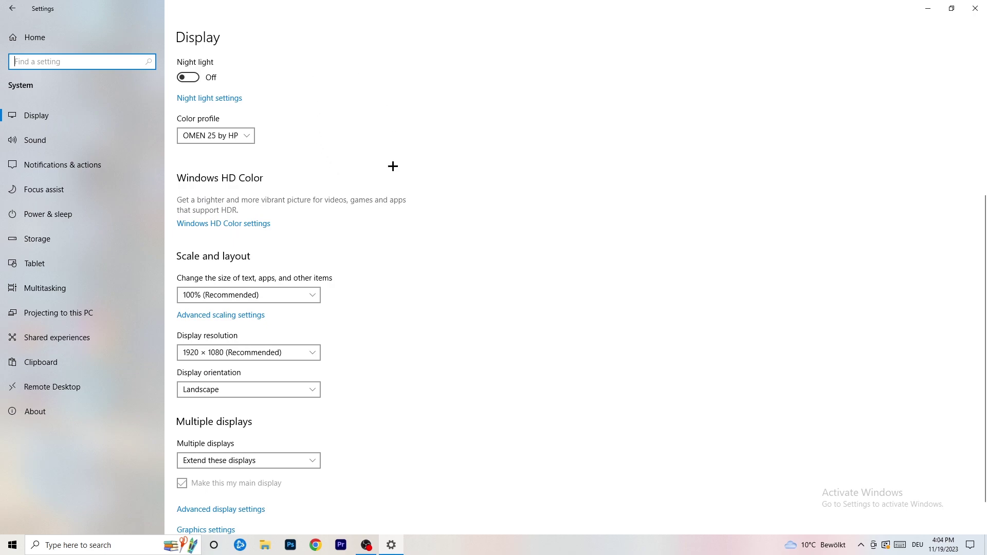
{"action": "left_click", "coordinate": [269, 297]}
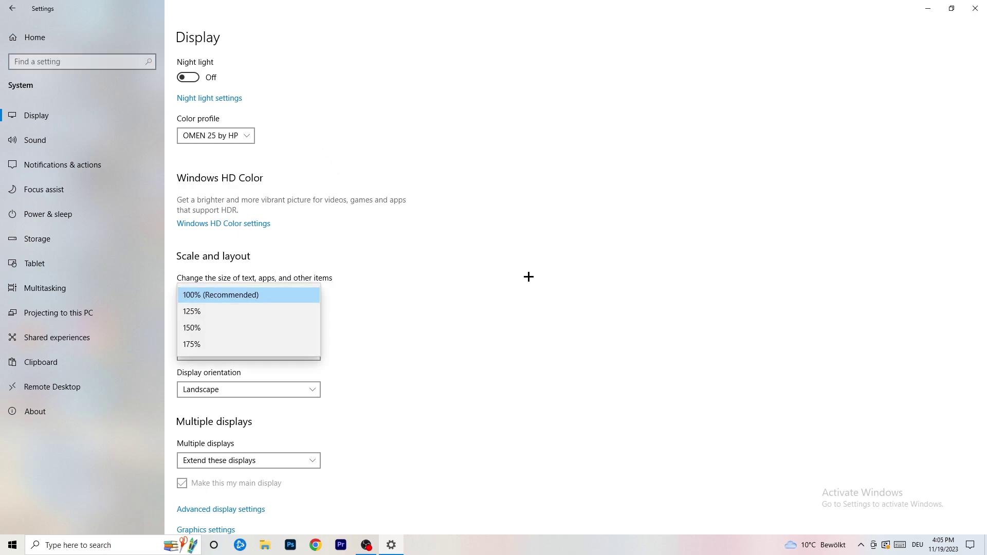
{"action": "left_click", "coordinate": [481, 275]}
{"action": "scroll", "coordinate": [437, 281], "scroll_direction": "down", "scroll_amount": 1}
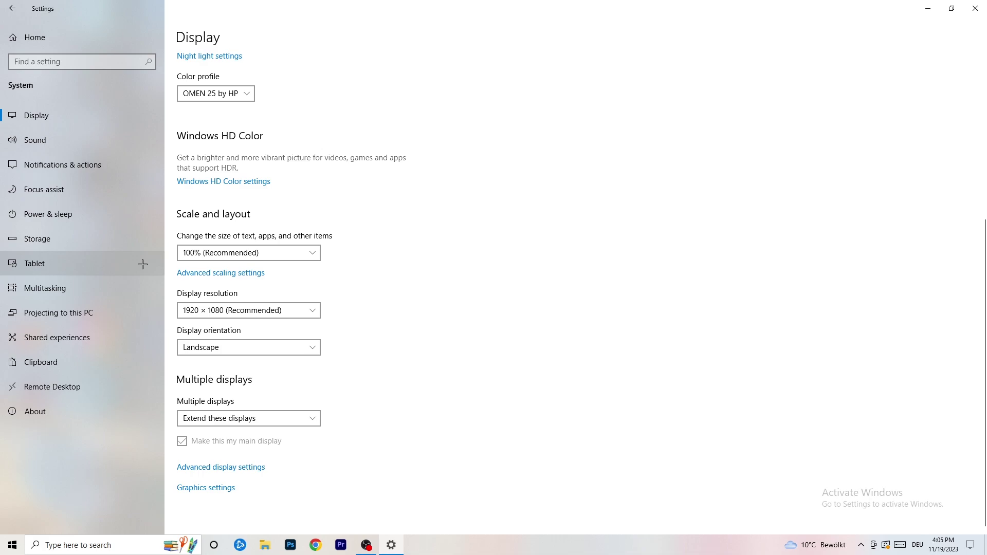
- Review the available power plans, including the additional ones, through the Power & sleep settings and close Power Options
{"action": "left_click", "coordinate": [77, 215]}
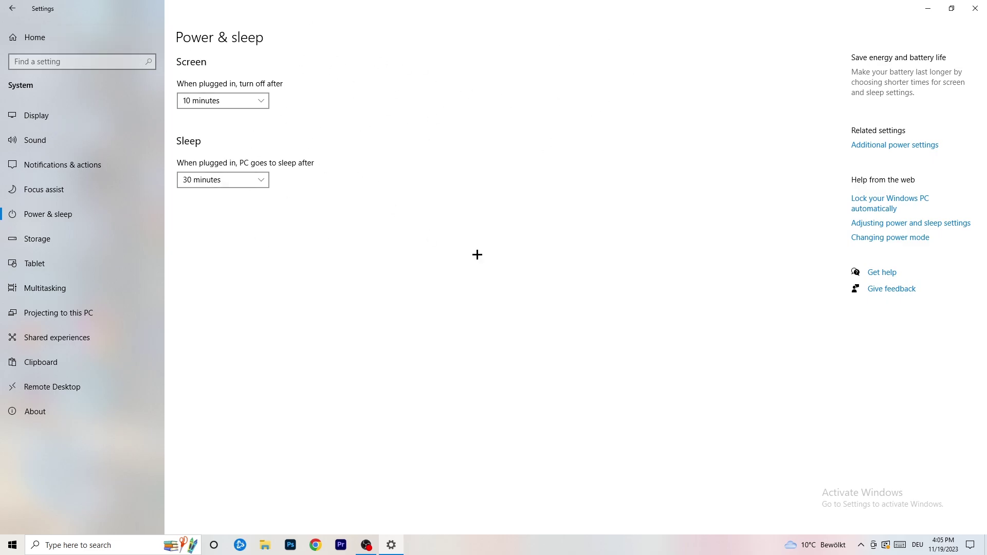
{"action": "left_click", "coordinate": [895, 147]}
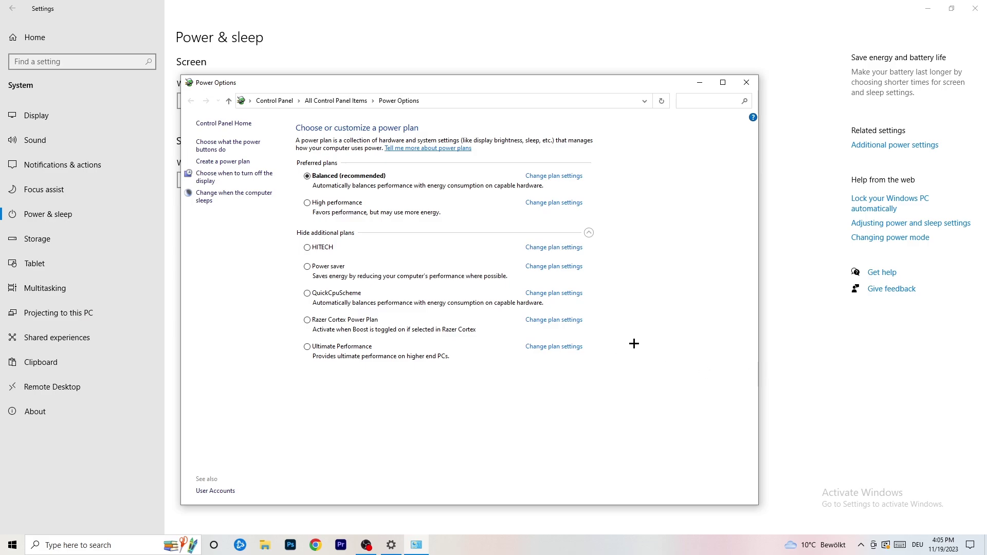
{"action": "left_click", "coordinate": [589, 233]}
{"action": "left_click", "coordinate": [588, 232]}
{"action": "left_click", "coordinate": [748, 84]}
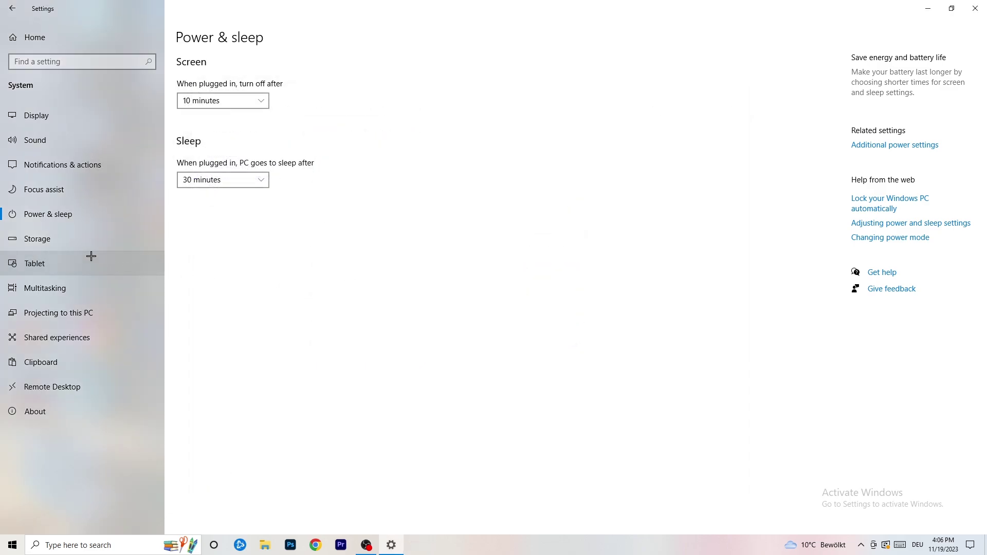
- Open the Storage Sense configuration and enable deleting temporary files that apps aren't using
{"action": "left_click", "coordinate": [67, 245]}
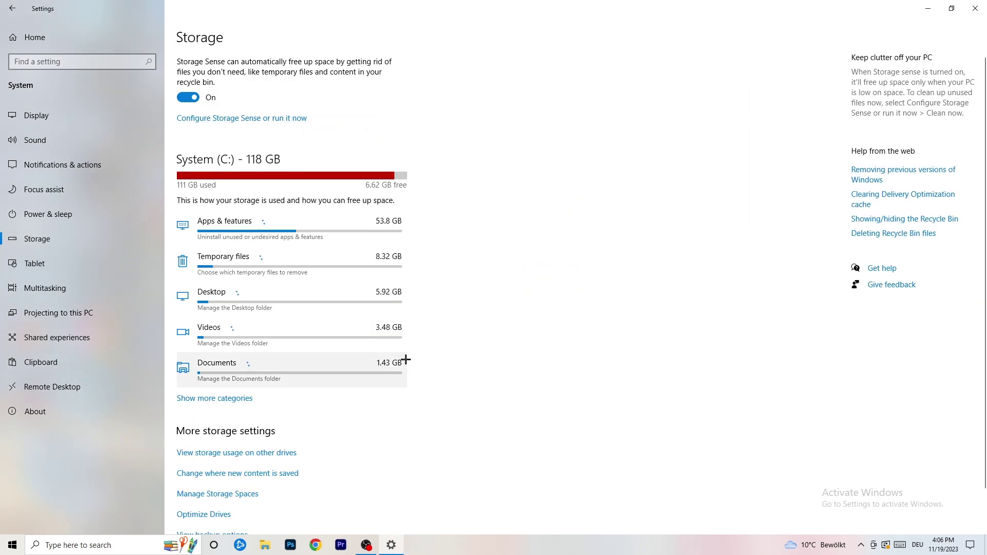
{"action": "left_click", "coordinate": [248, 123]}
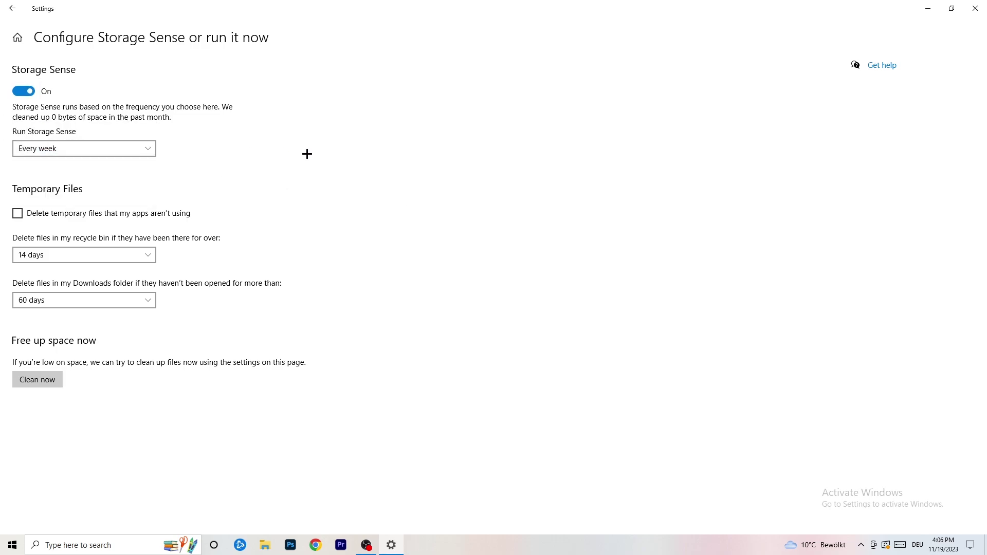
{"action": "left_click", "coordinate": [59, 214]}
- Review the recycle bin and Downloads folder deletion periods for Storage Sense and return to the Settings home page
{"action": "left_click", "coordinate": [76, 255]}
{"action": "left_click", "coordinate": [340, 203]}
{"action": "left_click", "coordinate": [143, 251]}
{"action": "left_click", "coordinate": [409, 196]}
{"action": "left_click", "coordinate": [91, 301]}
{"action": "left_click", "coordinate": [388, 247]}
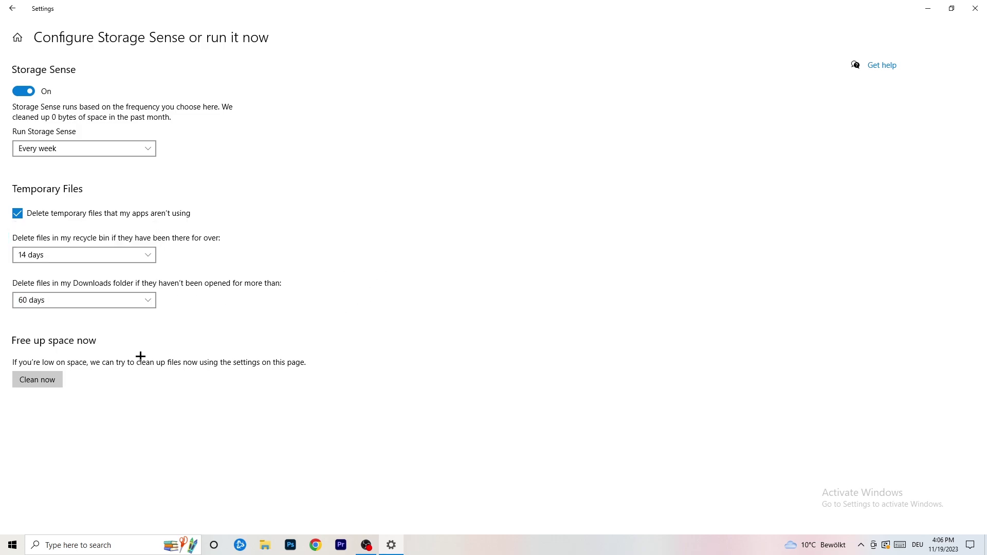
{"action": "left_click", "coordinate": [118, 302]}
{"action": "left_click", "coordinate": [485, 251]}
{"action": "left_click", "coordinate": [12, 8]}
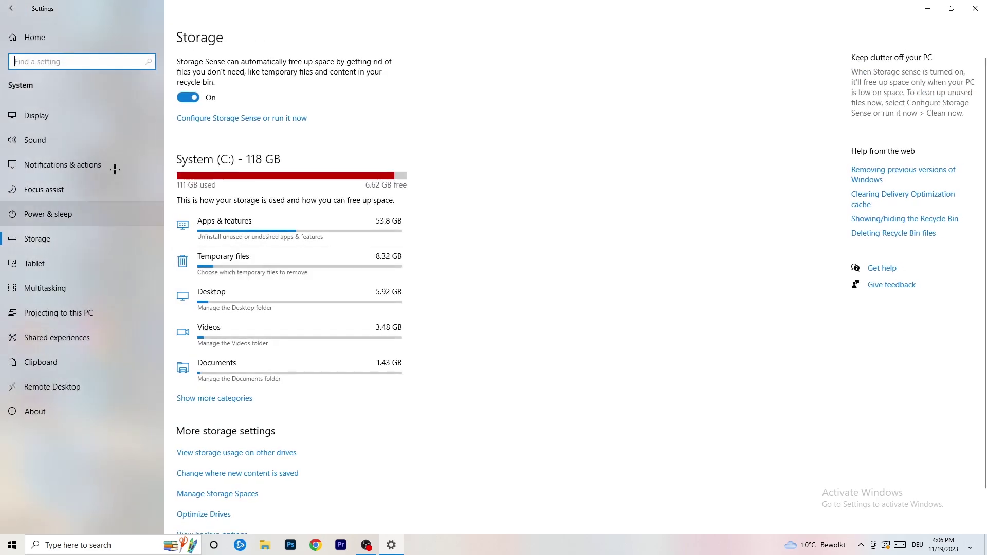
{"action": "left_click", "coordinate": [15, 35]}
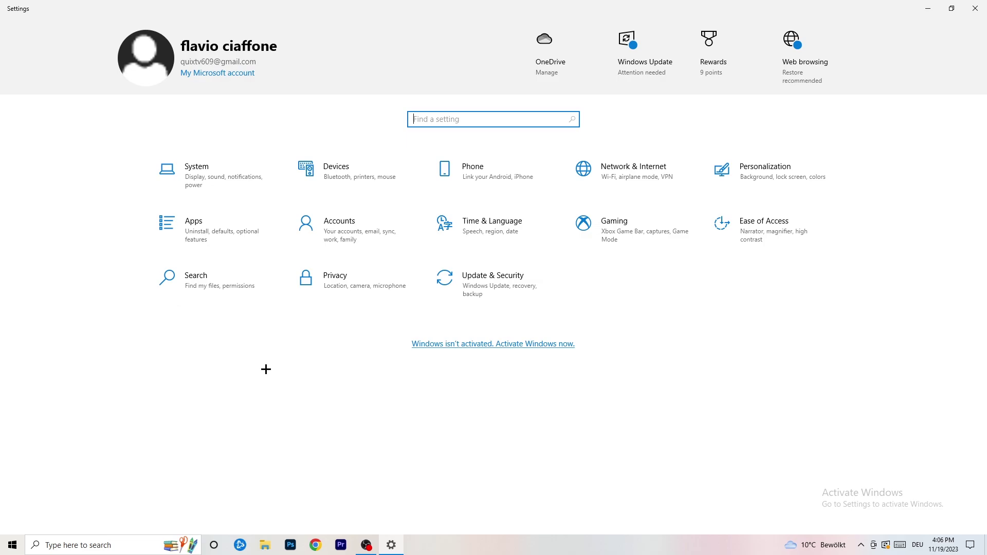
- Review the Windows Update page under Update & Security for pending updates and close Settings
{"action": "left_click", "coordinate": [486, 289]}
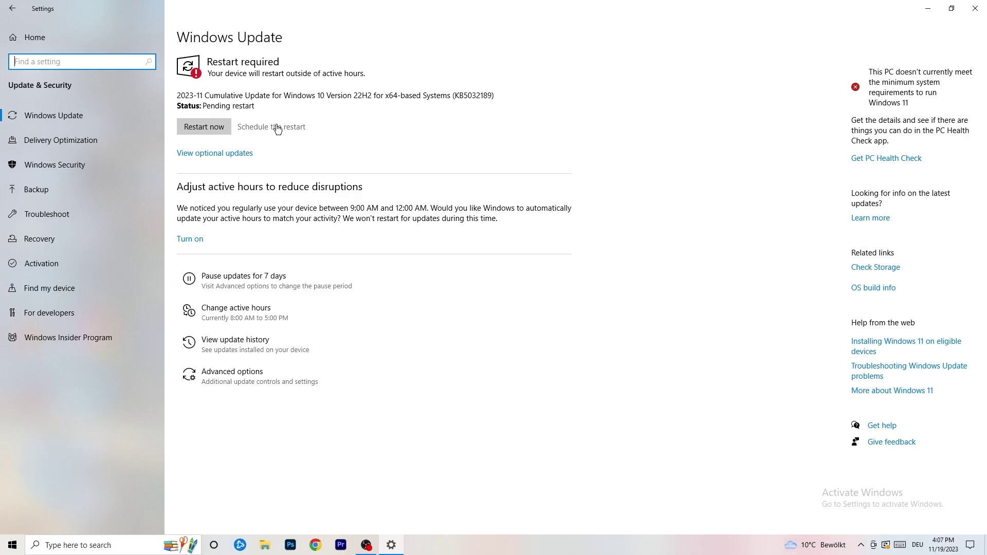
{"action": "left_click", "coordinate": [975, 8]}
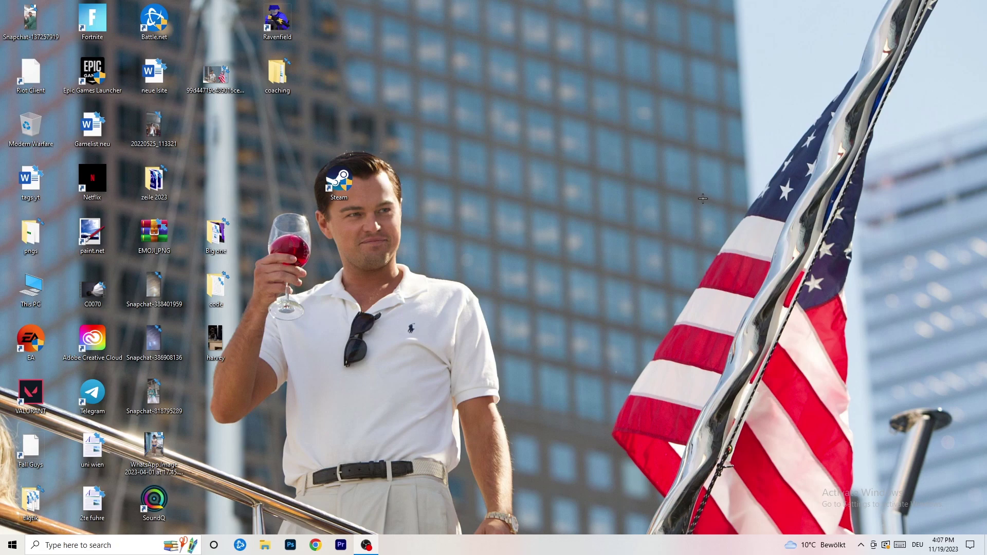
- Open NVIDIA Control Panel from the desktop, review the display resolution and the image settings with preview, and close it
{"action": "right_click", "coordinate": [598, 217]}
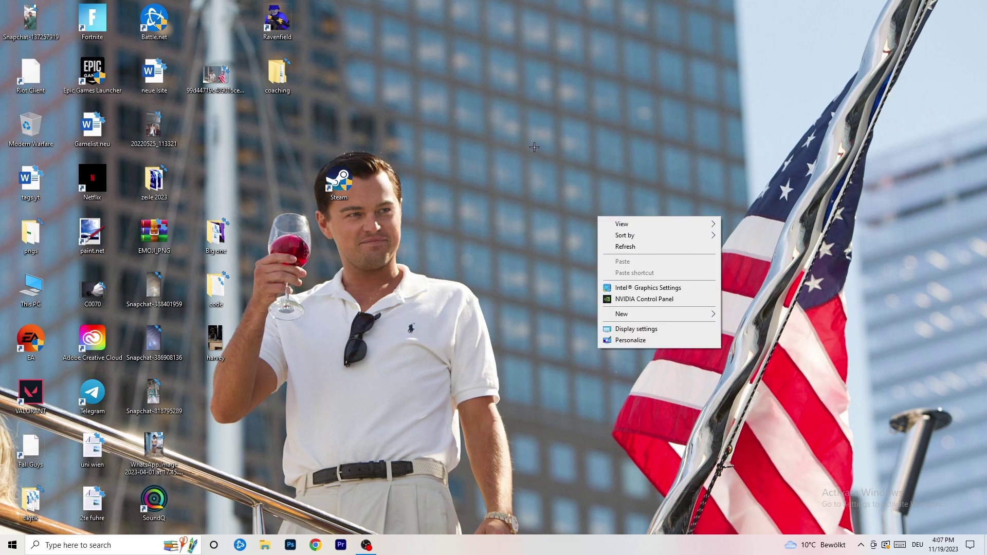
{"action": "left_click", "coordinate": [658, 301]}
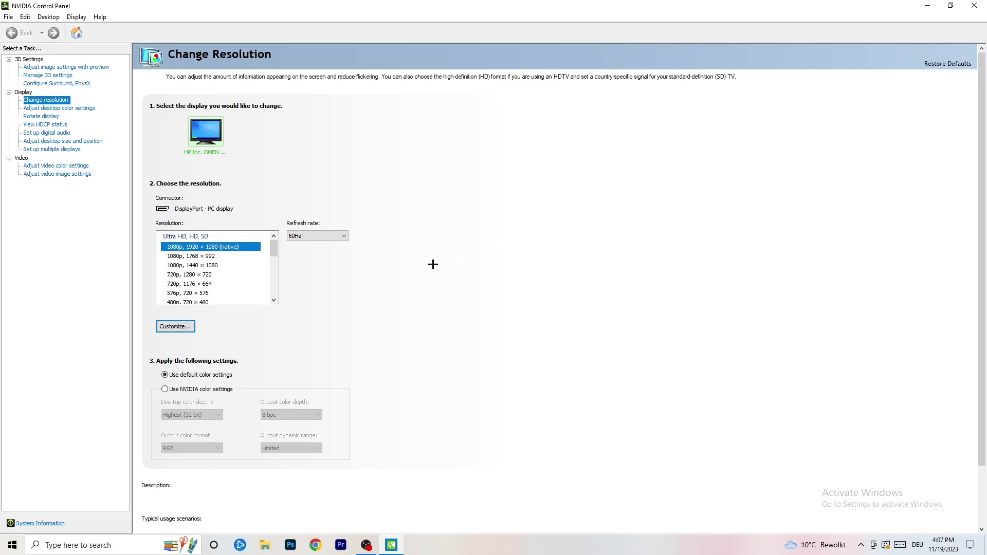
{"action": "mouse_move", "coordinate": [233, 249]}
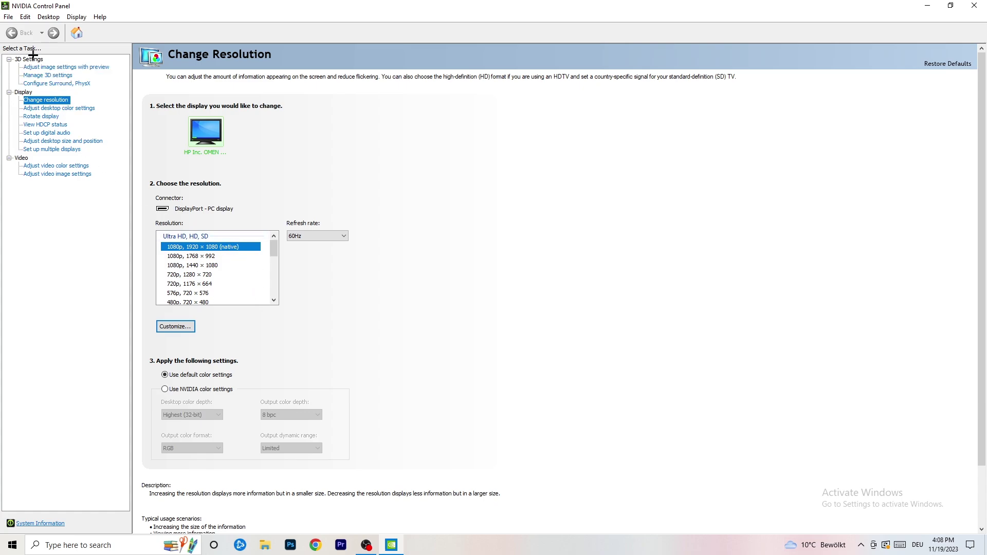
{"action": "left_click", "coordinate": [54, 69]}
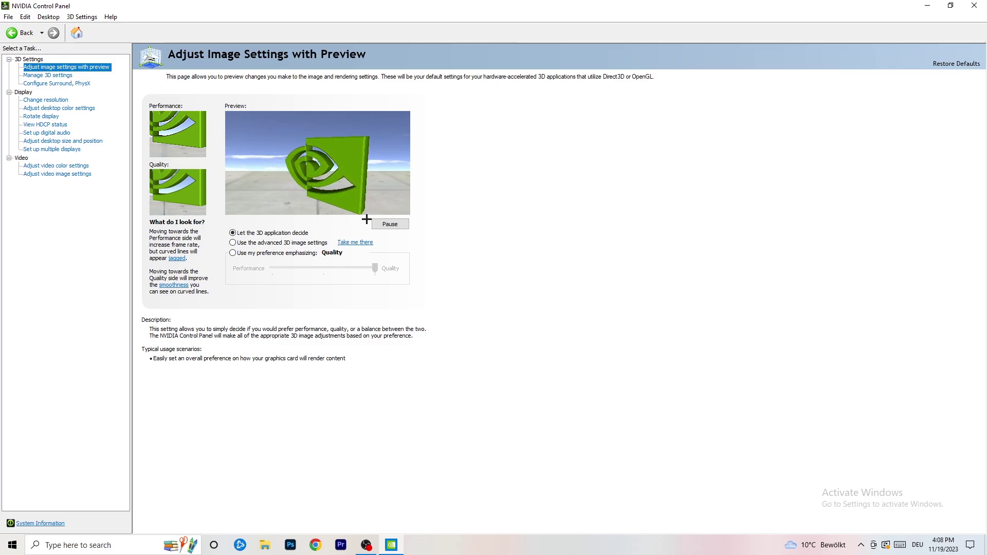
{"action": "left_click", "coordinate": [974, 6]}
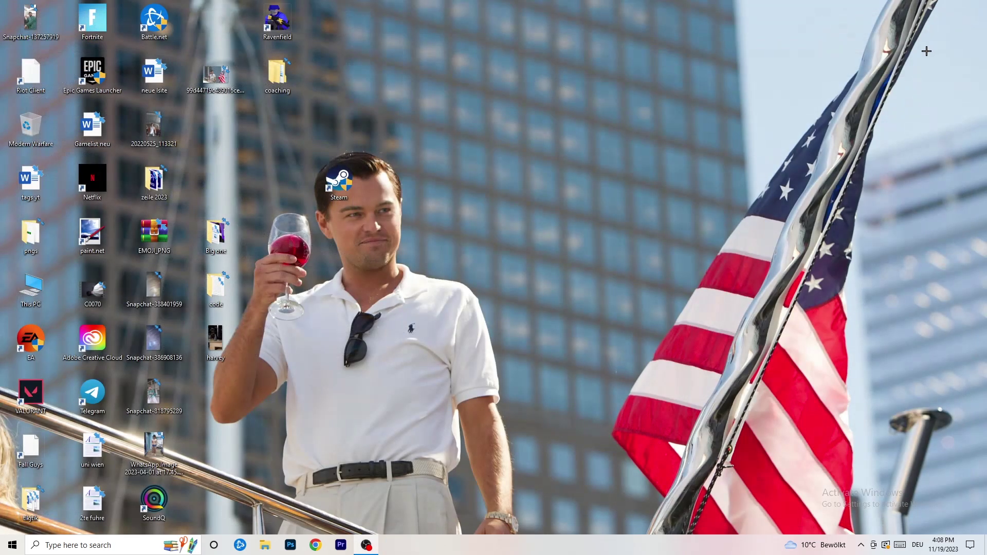